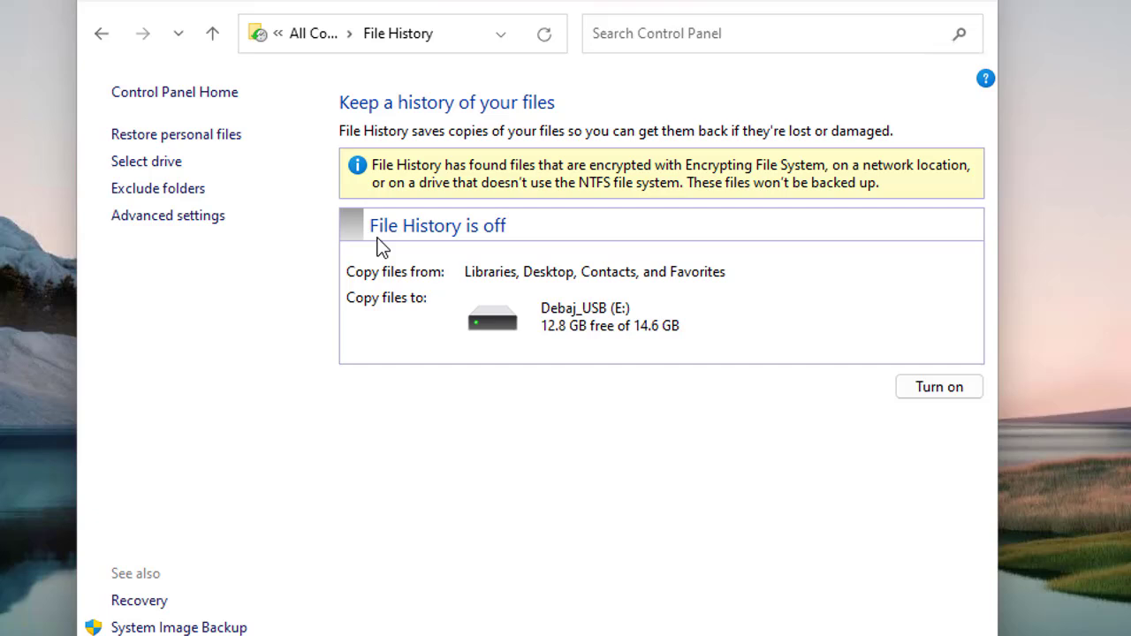
Close the current window, reopen Control Panel through a Windows search, and open File History.
{"action": "left_click", "coordinate": [989, 2]}
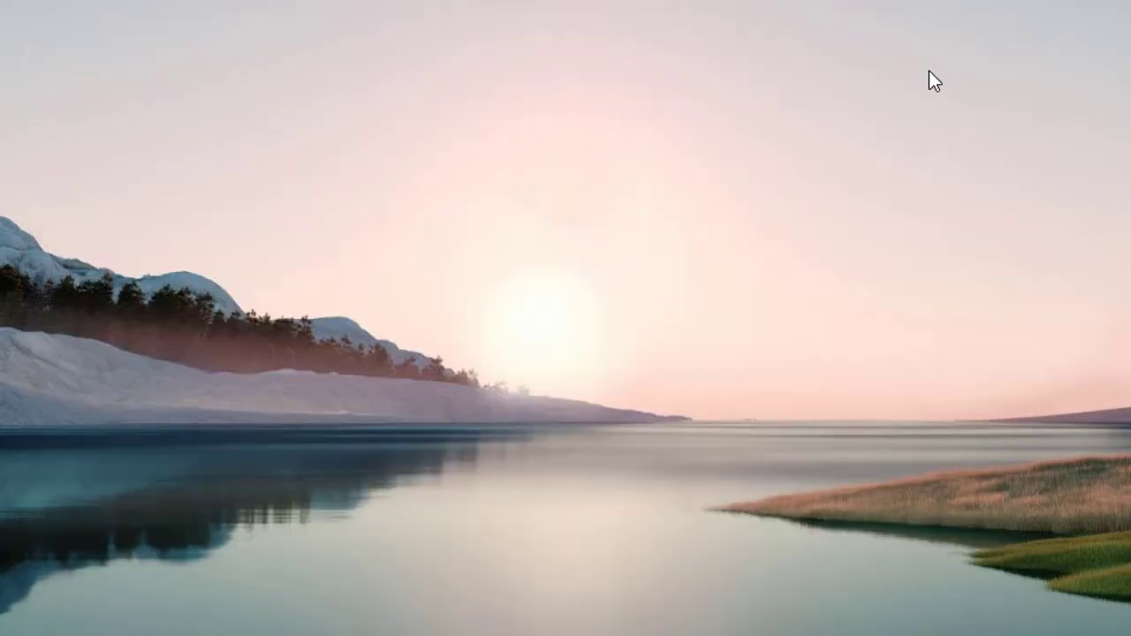
{"action": "key", "text": "super+s"}
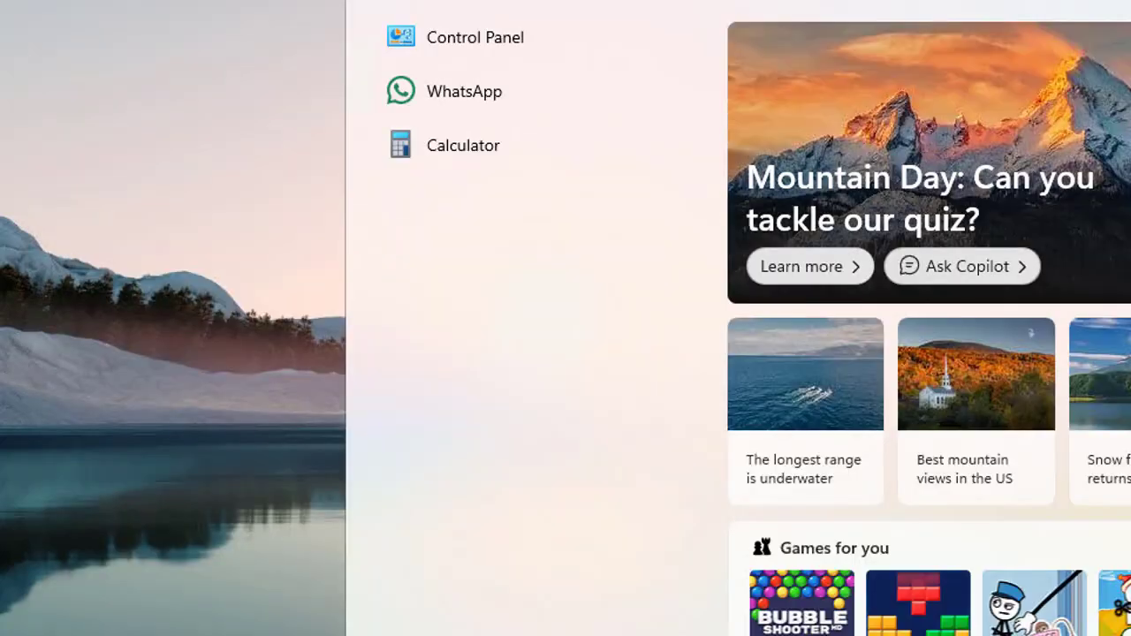
{"action": "type", "text": "cont"}
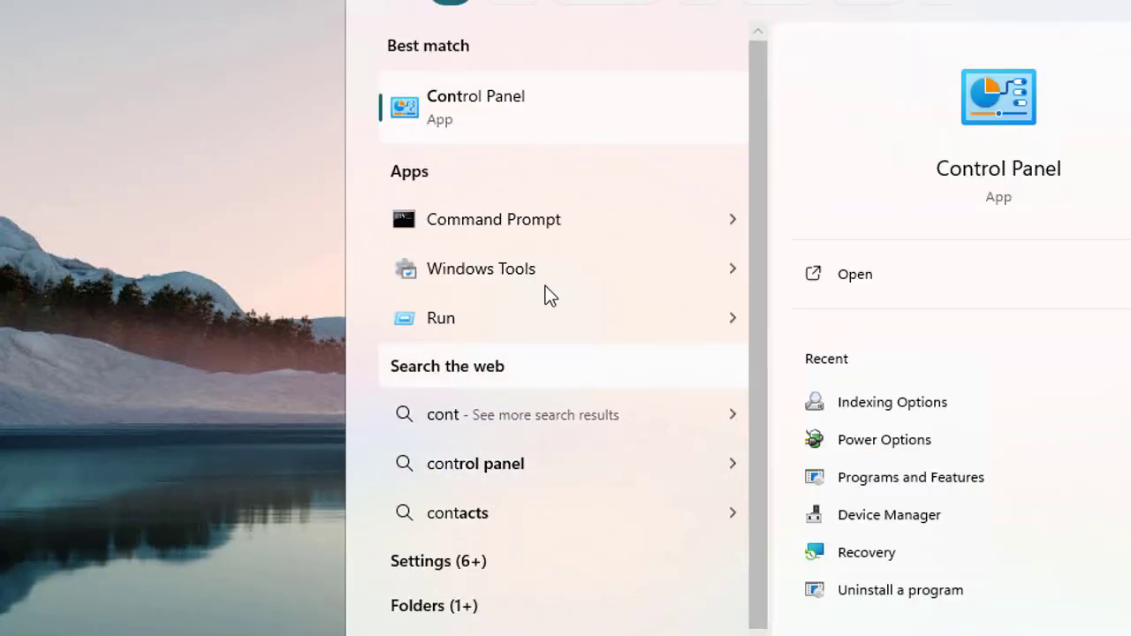
{"action": "left_click", "coordinate": [555, 106]}
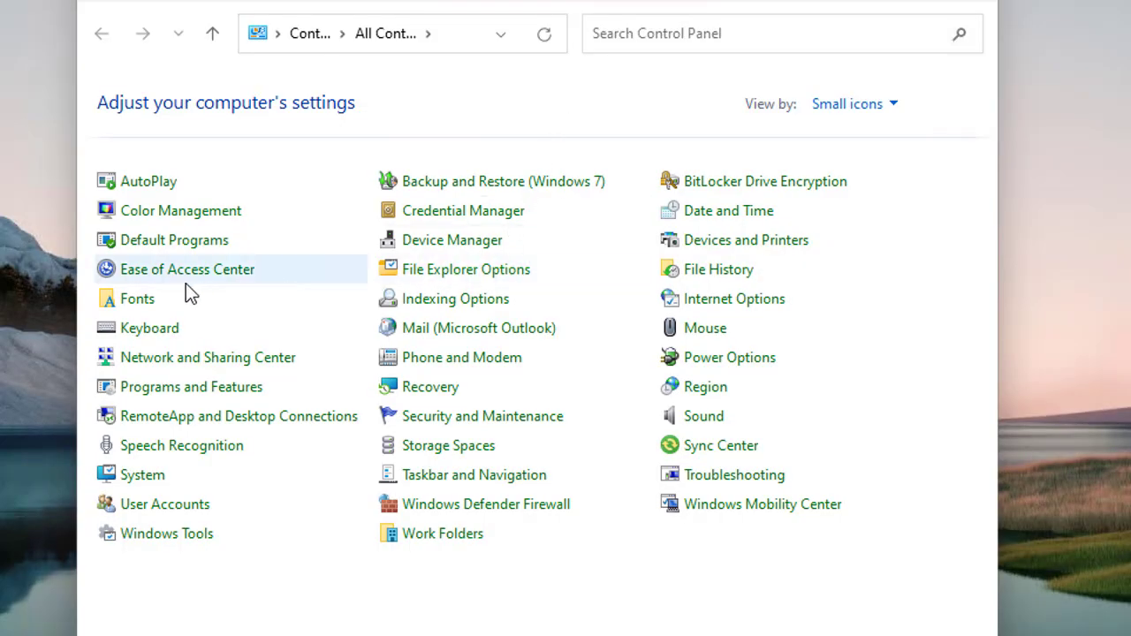
{"action": "left_click", "coordinate": [699, 272]}
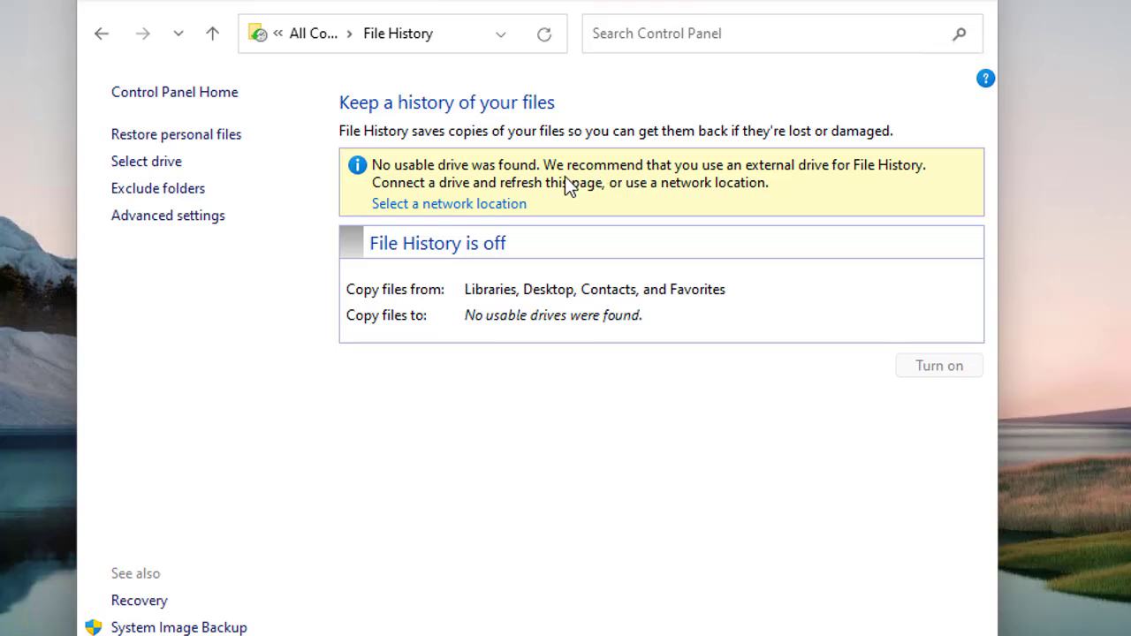
Examine the network location option for File History drives, cancel the folder selection, and return to the File History overview.
{"action": "left_click", "coordinate": [464, 205]}
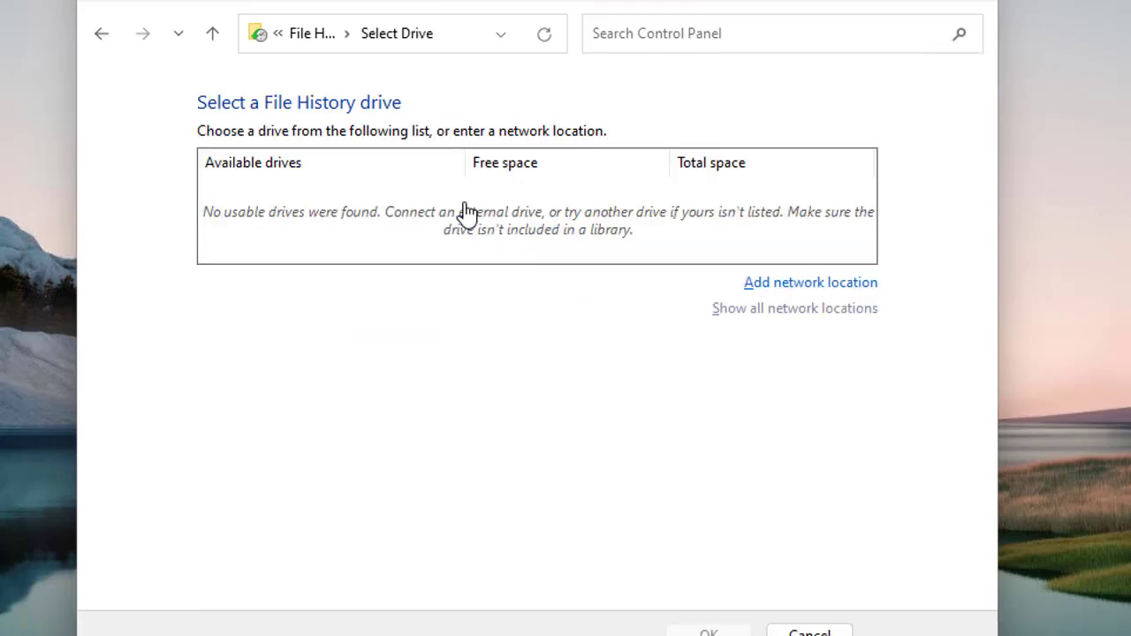
{"action": "left_click", "coordinate": [322, 35]}
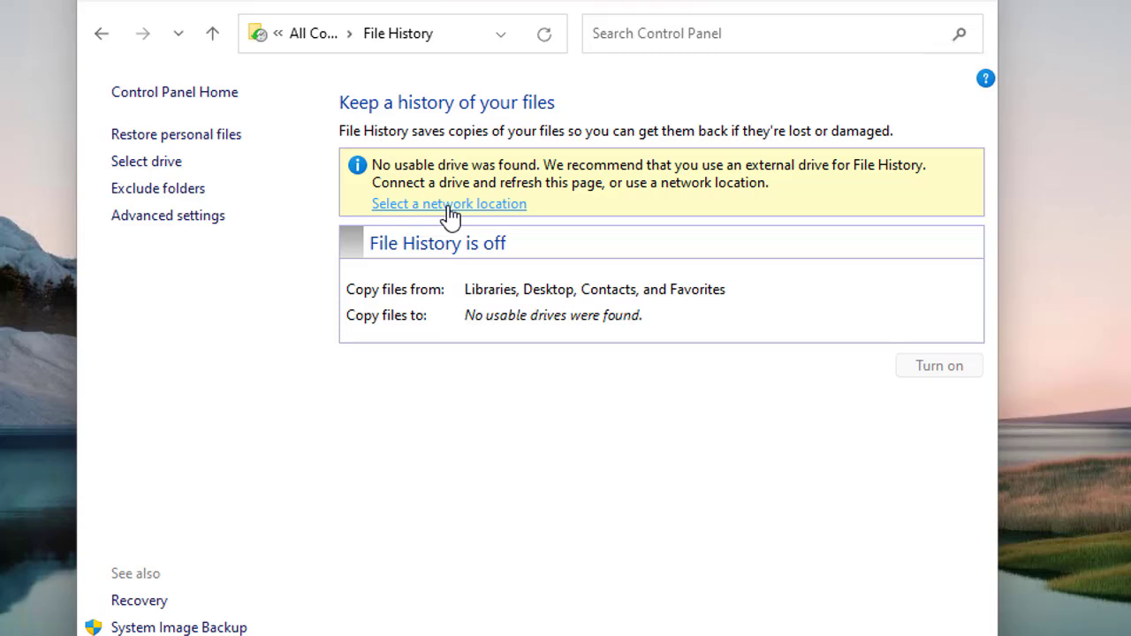
{"action": "left_click", "coordinate": [451, 205]}
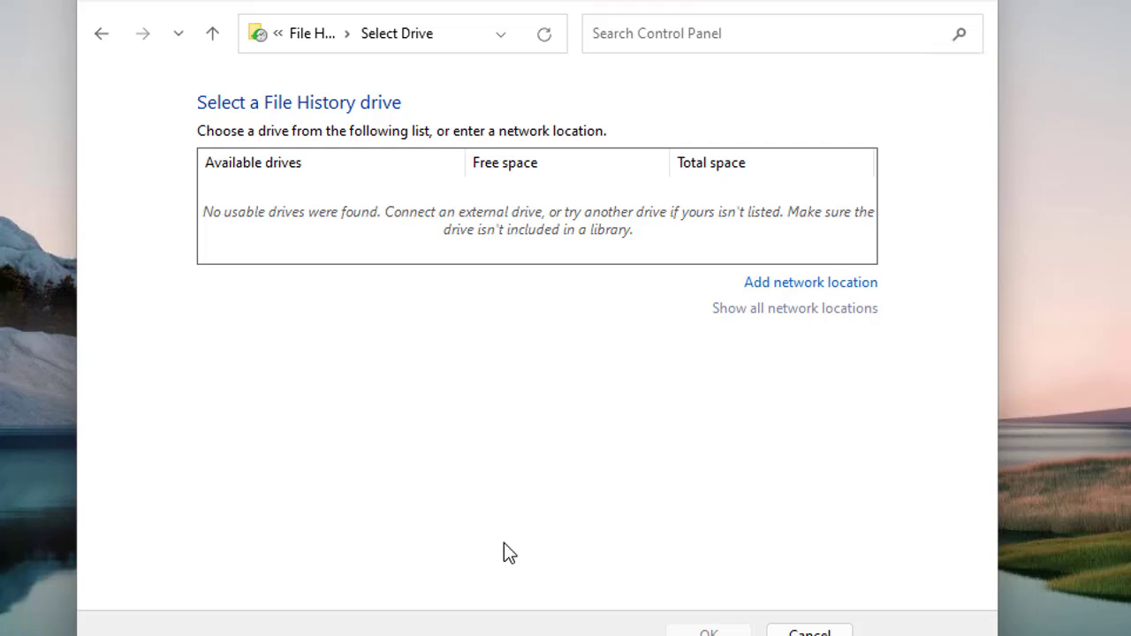
{"action": "left_click", "coordinate": [805, 284]}
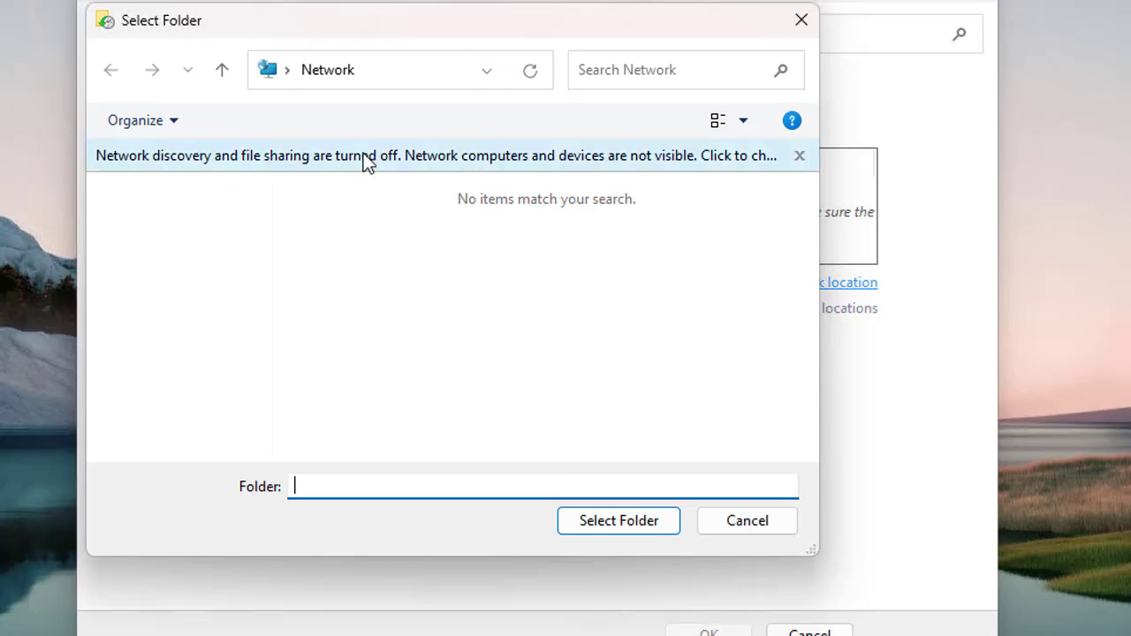
{"action": "left_click", "coordinate": [760, 527]}
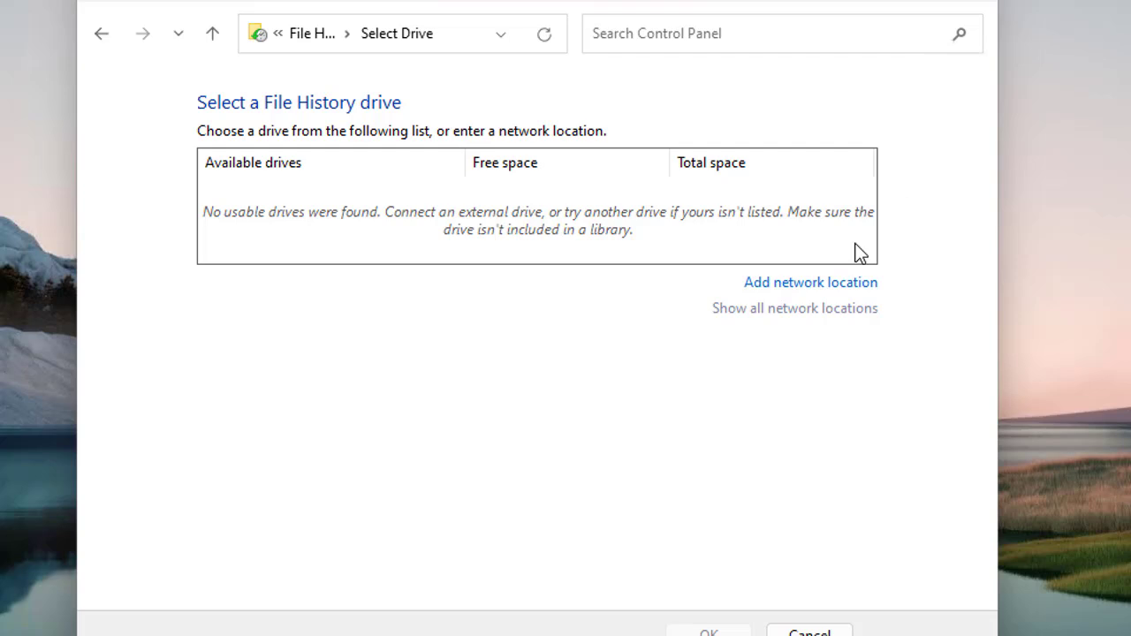
{"action": "left_click", "coordinate": [311, 35]}
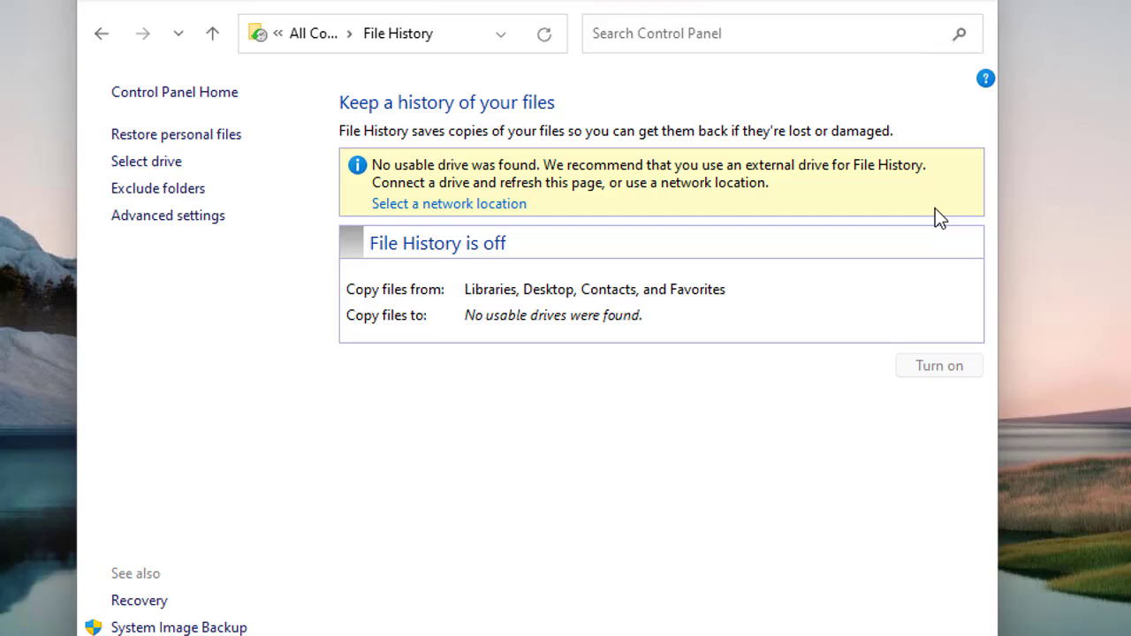
Refresh File History and turn it on for the USB drive (E:), stopping the initial backup run.
{"action": "left_click", "coordinate": [546, 44]}
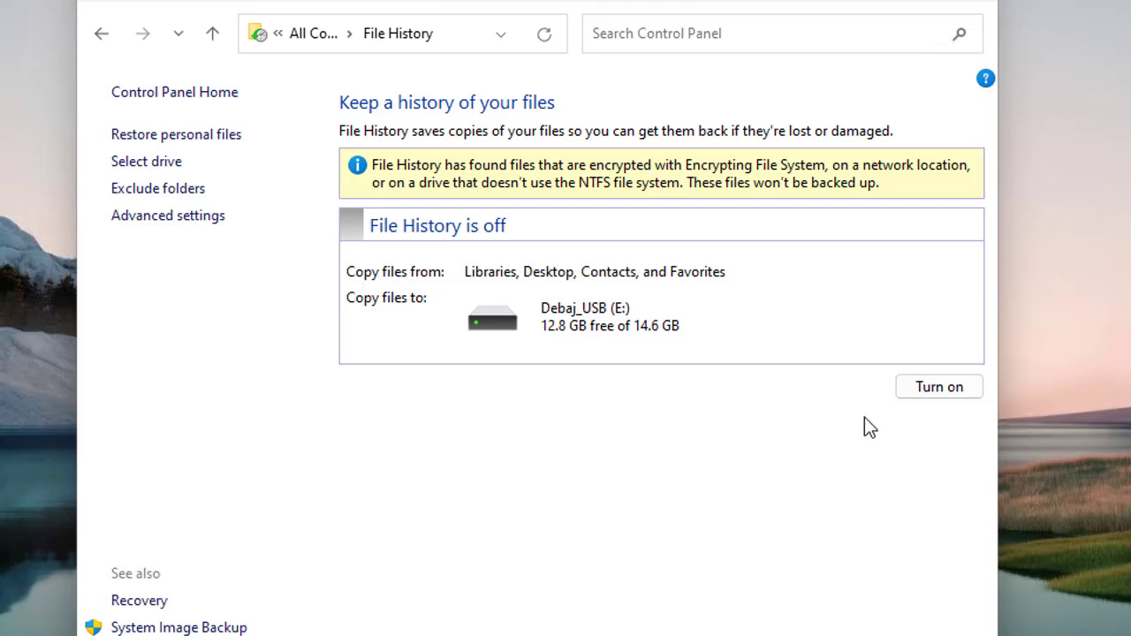
{"action": "left_click", "coordinate": [935, 394]}
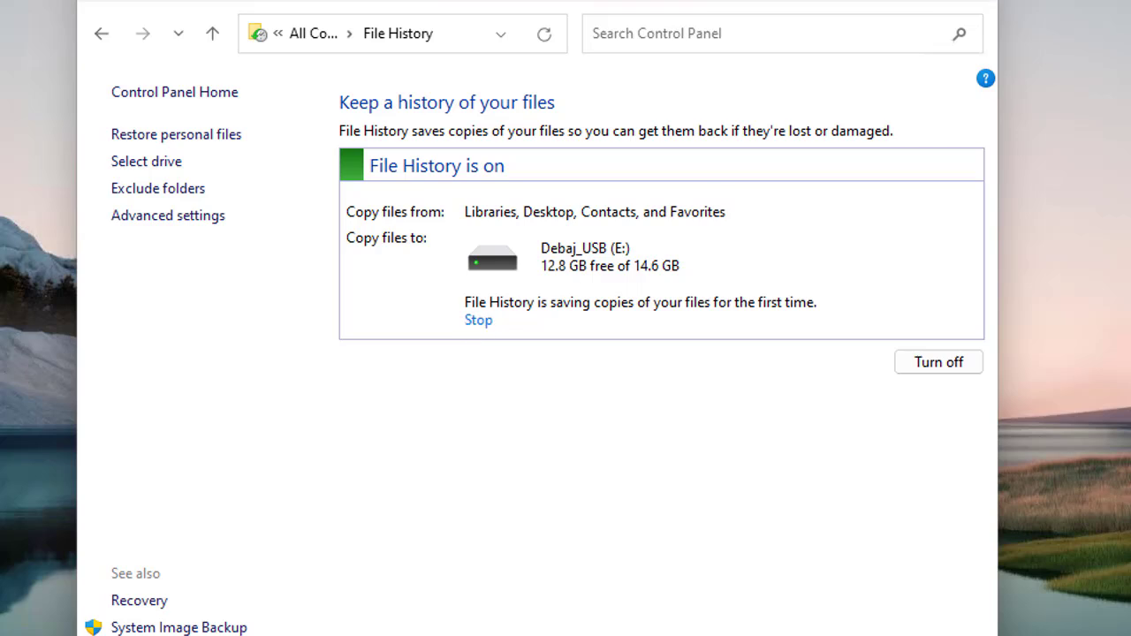
{"action": "left_click", "coordinate": [478, 323]}
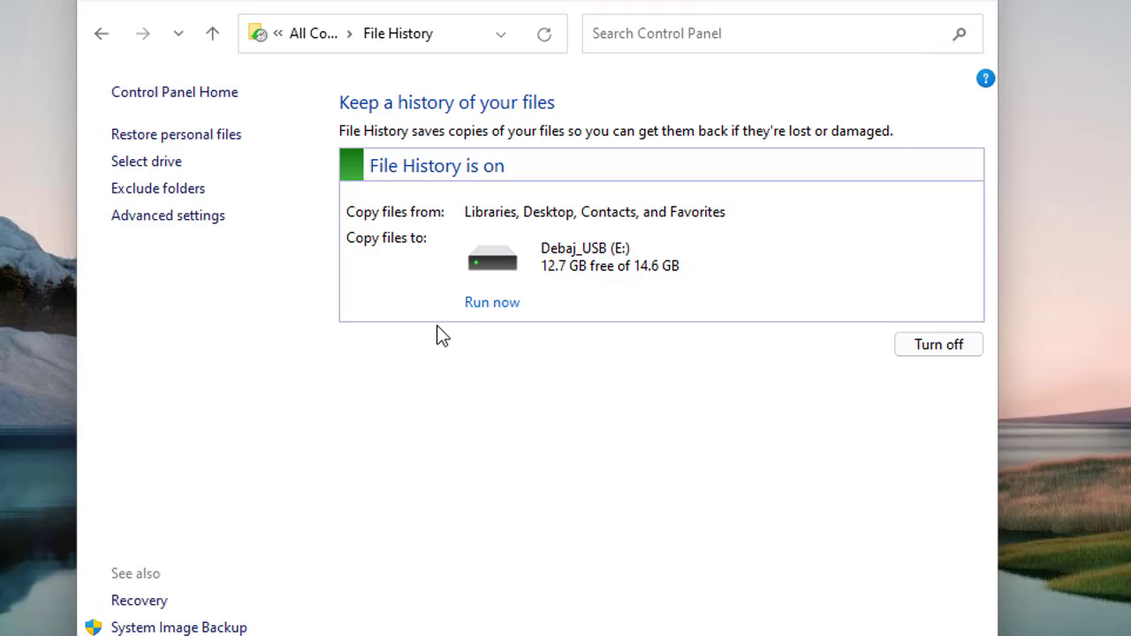
Examine the drives available for File History and stop the running backup.
{"action": "left_click", "coordinate": [146, 164]}
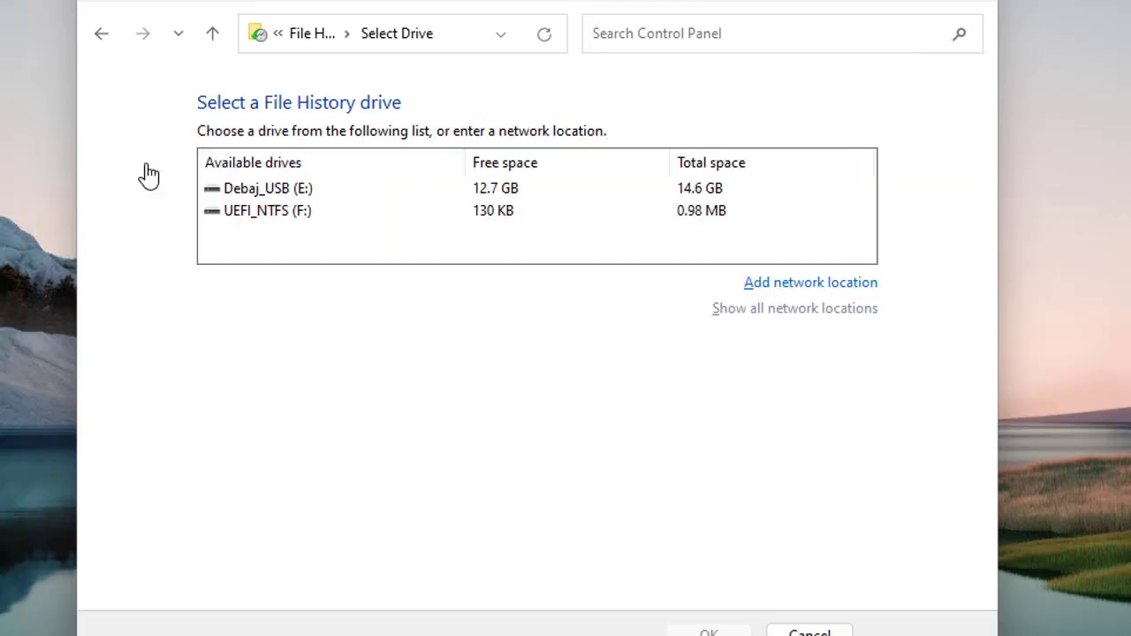
{"action": "left_click", "coordinate": [318, 35]}
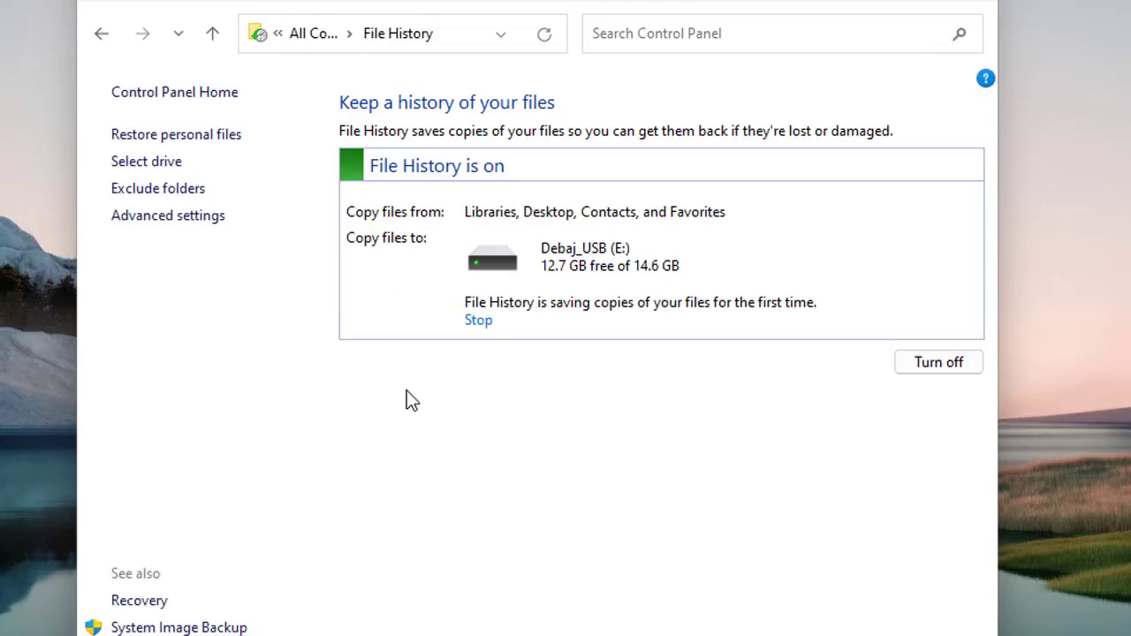
{"action": "left_click", "coordinate": [479, 322]}
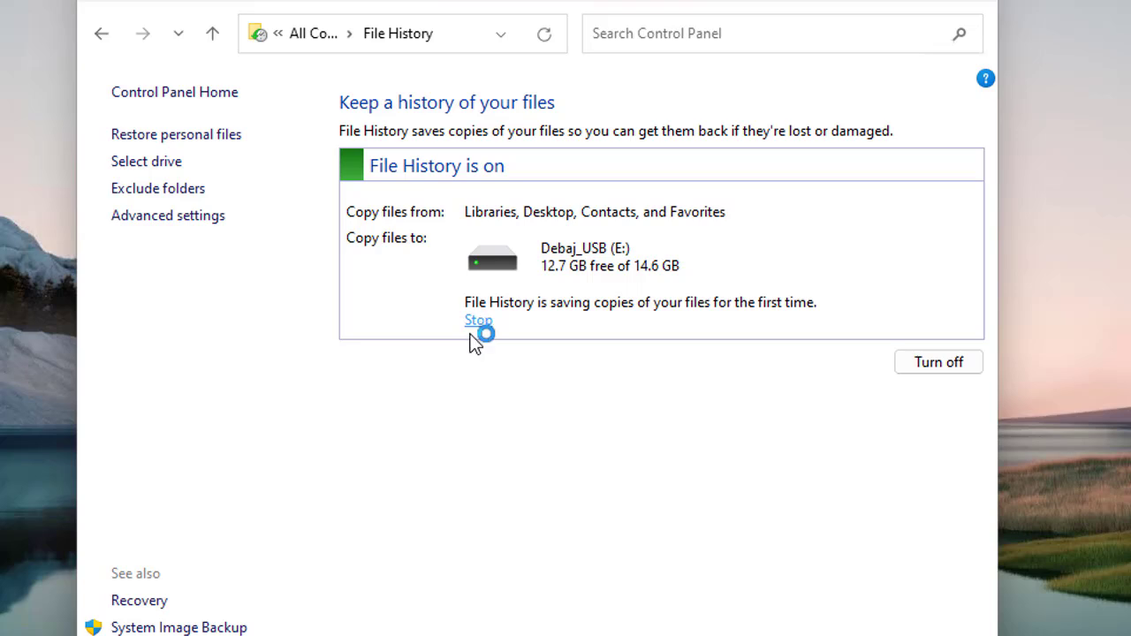
{"action": "left_click", "coordinate": [151, 167]}
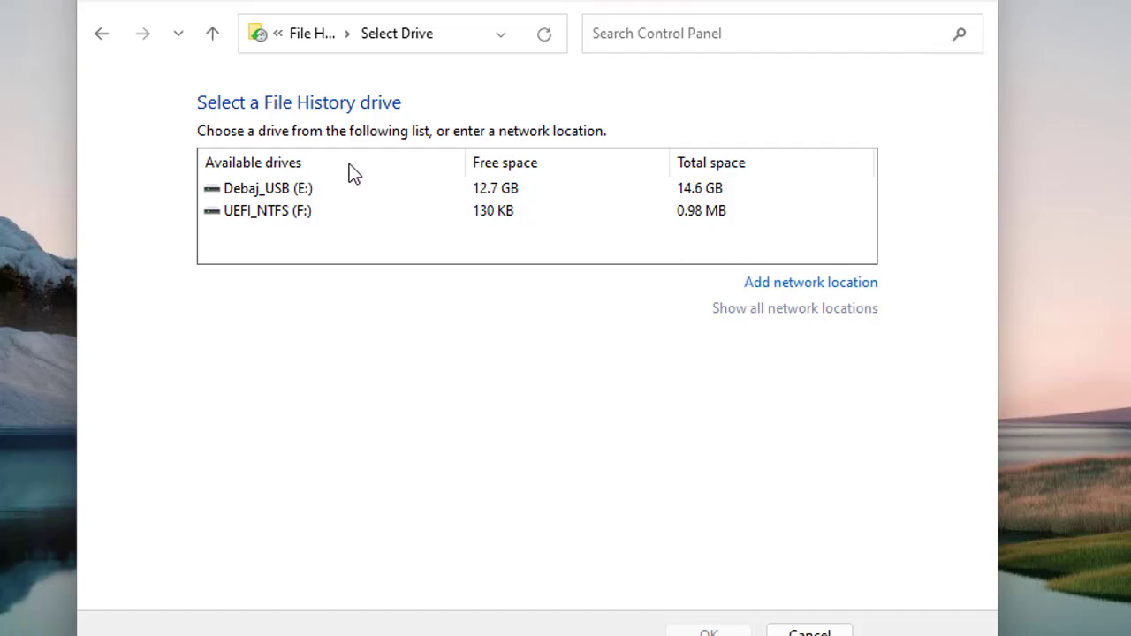
{"action": "left_click", "coordinate": [330, 37]}
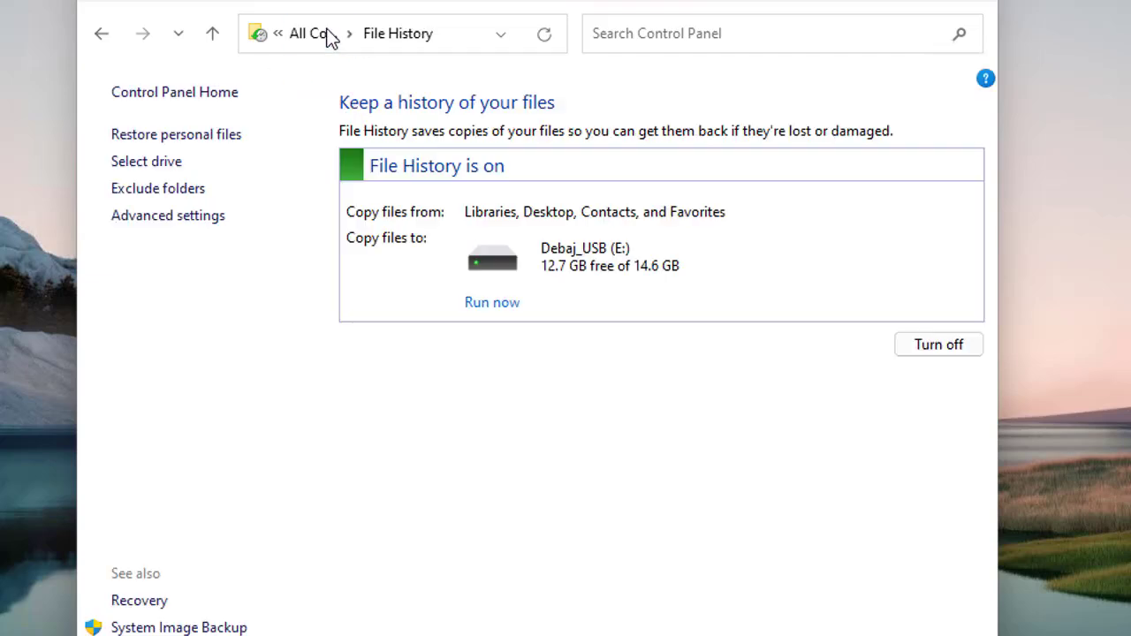
Examine how to add a network location as the File History drive, cancel the folder selection, and return to the overview.
{"action": "left_click", "coordinate": [151, 163]}
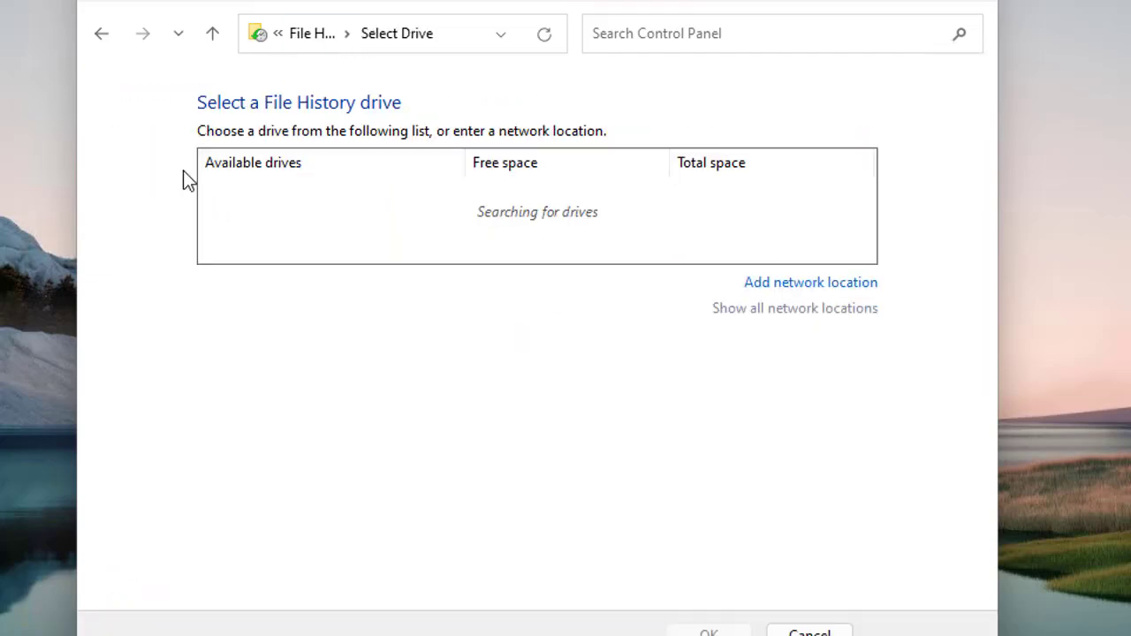
{"action": "left_click", "coordinate": [793, 285]}
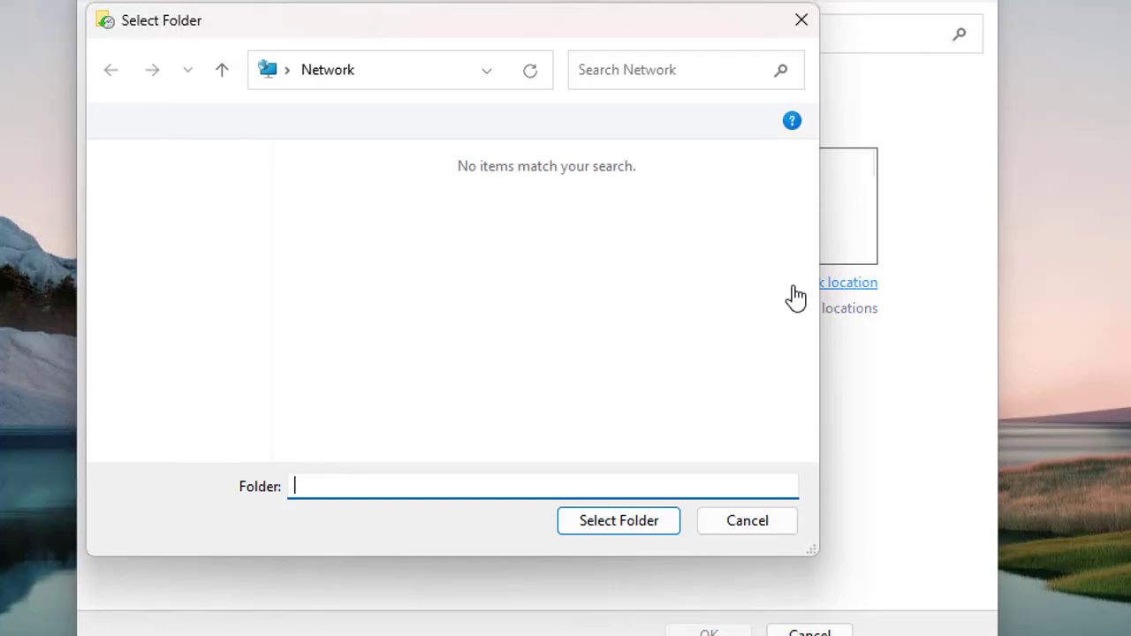
{"action": "left_click", "coordinate": [744, 529]}
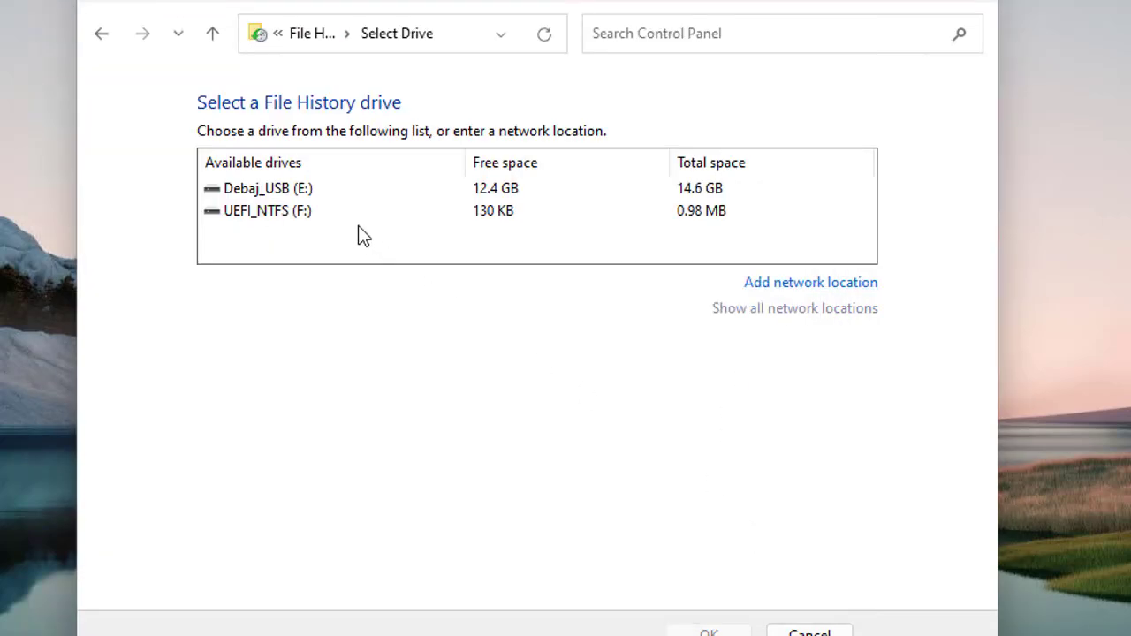
{"action": "left_click", "coordinate": [803, 288]}
{"action": "left_click", "coordinate": [760, 523]}
{"action": "left_click", "coordinate": [317, 35]}
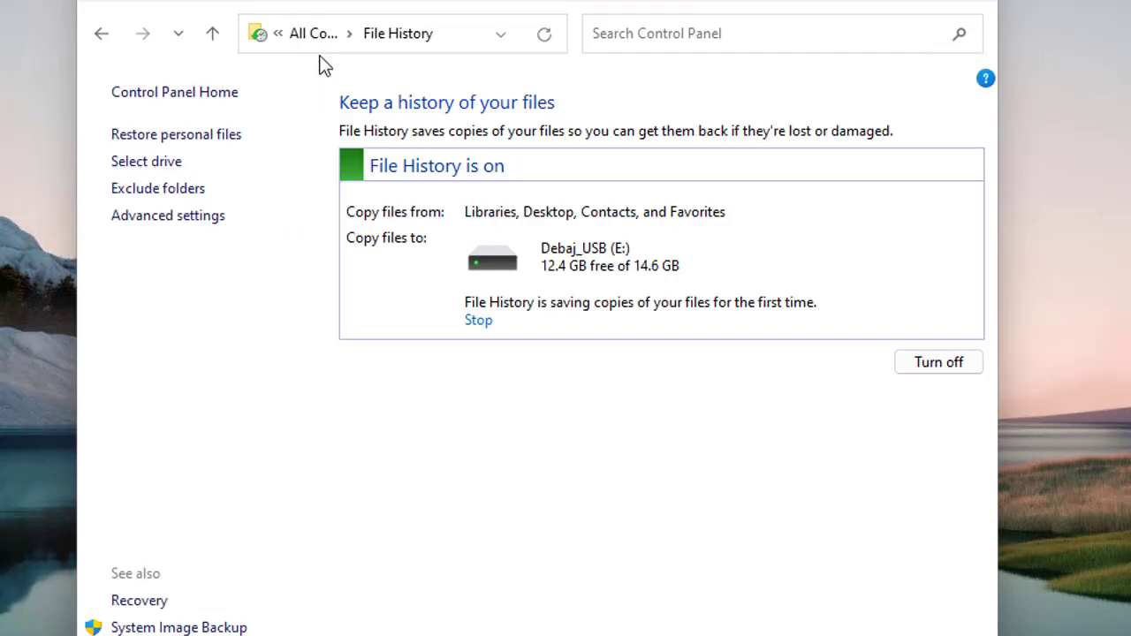
Examine which libraries and folders can be excluded from File History, cancel without adding any, and return to the overview.
{"action": "left_click", "coordinate": [146, 190]}
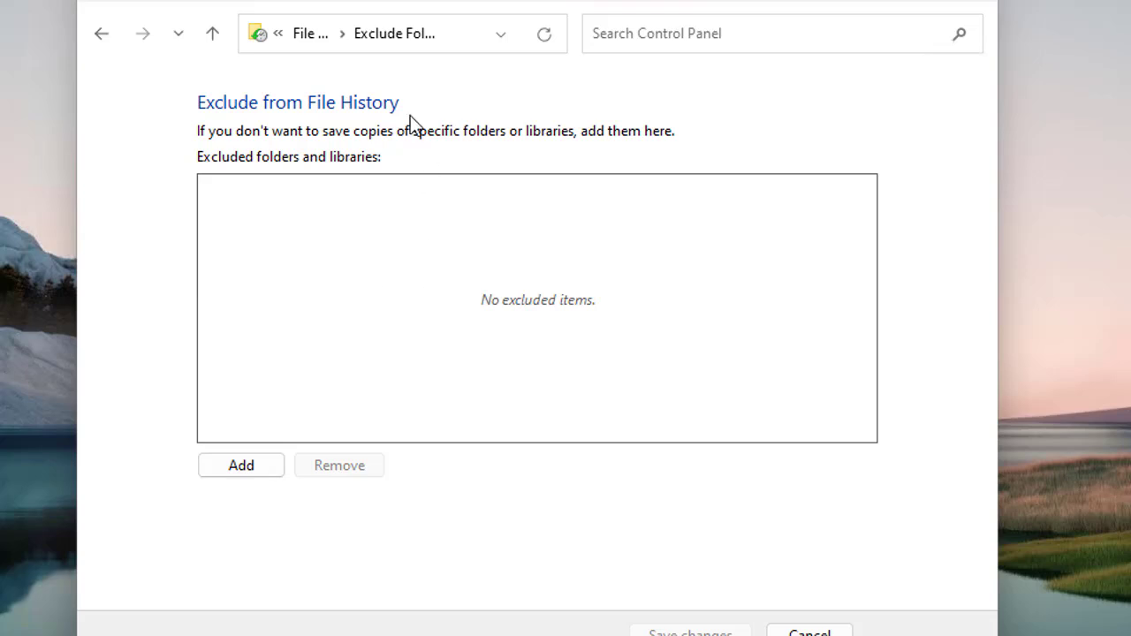
{"action": "left_click", "coordinate": [314, 37]}
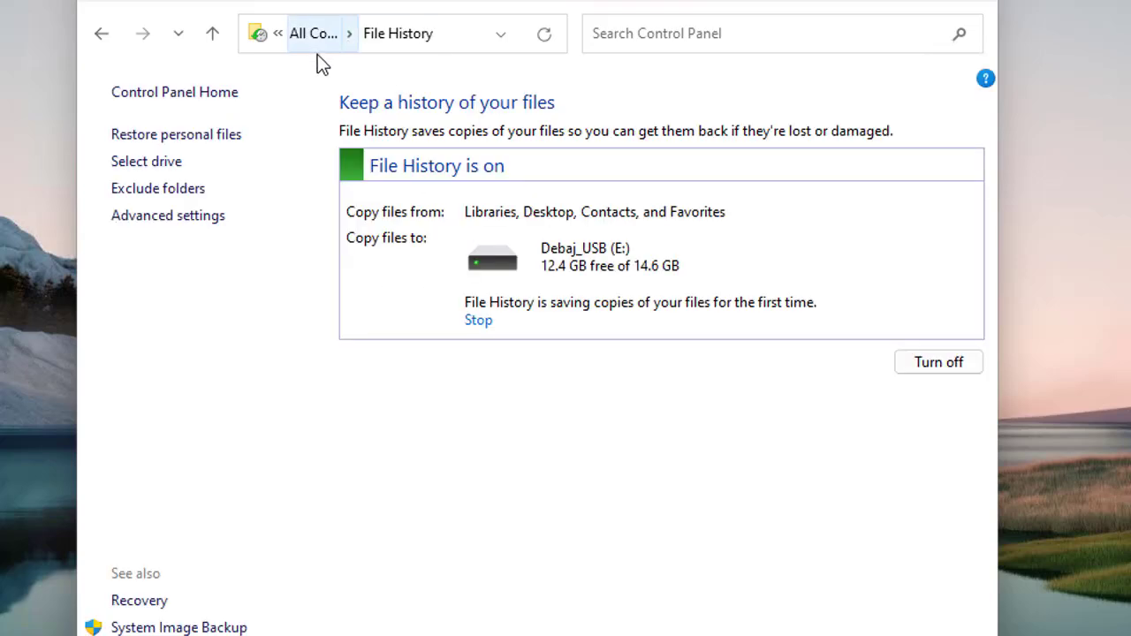
{"action": "left_click", "coordinate": [164, 189]}
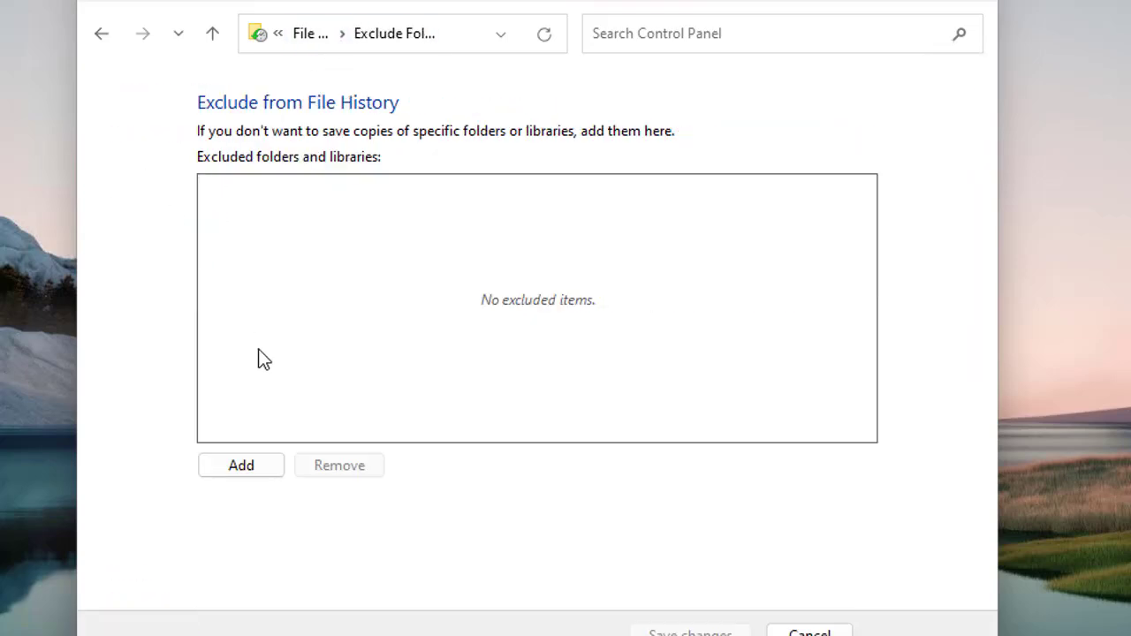
{"action": "left_click", "coordinate": [258, 466]}
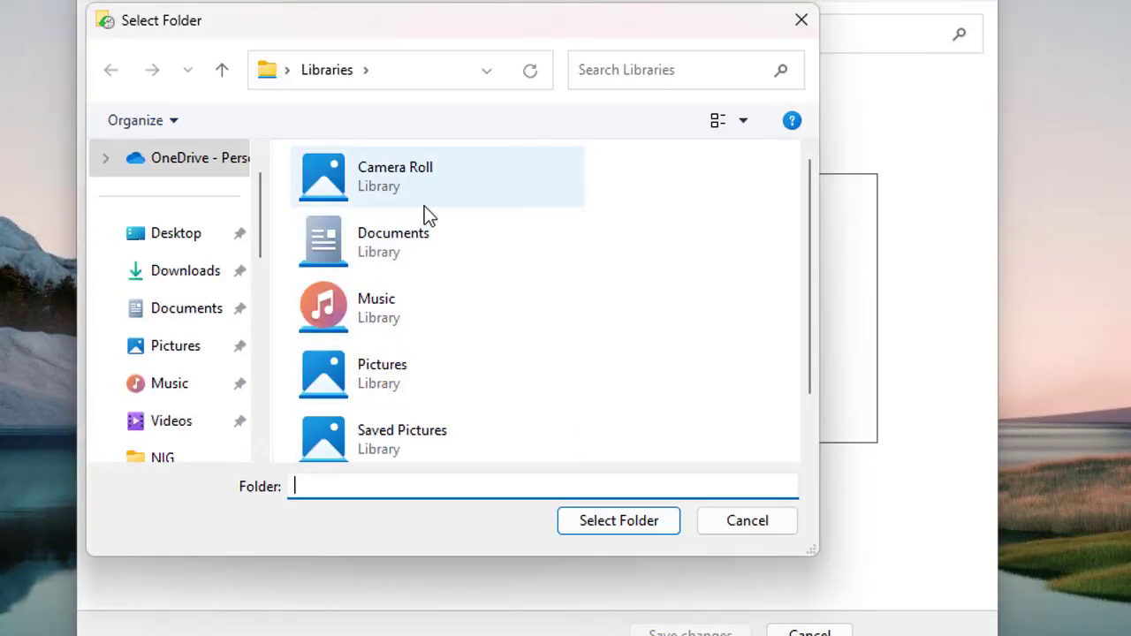
{"action": "scroll", "coordinate": [474, 259], "scroll_direction": "down", "scroll_amount": 1}
{"action": "scroll", "coordinate": [477, 261], "scroll_direction": "up", "scroll_amount": 1}
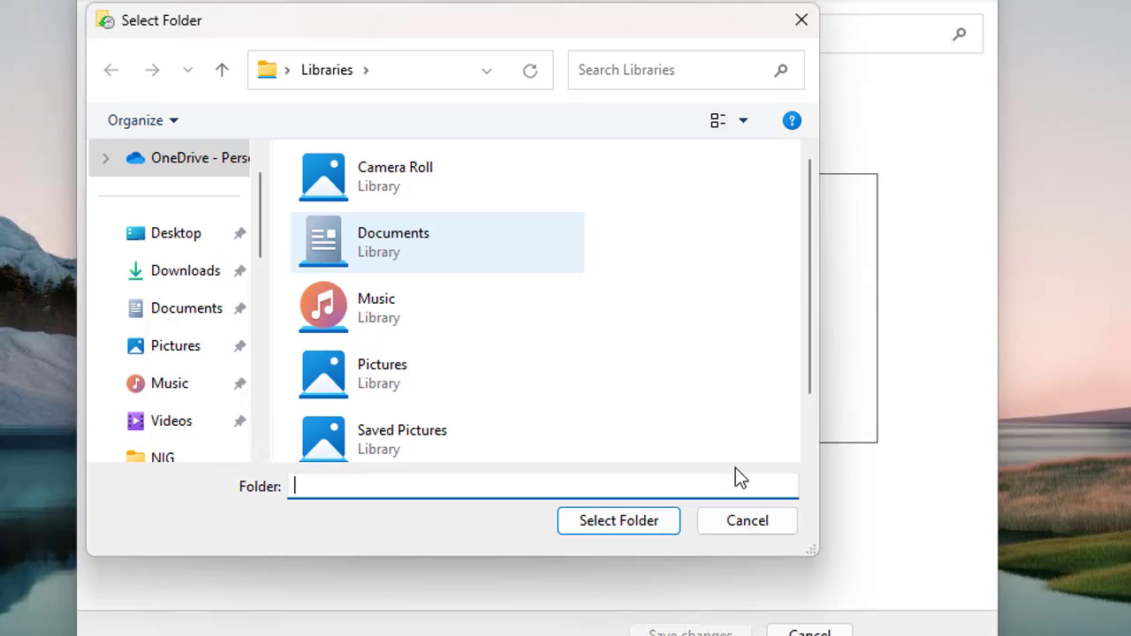
{"action": "left_click", "coordinate": [774, 525]}
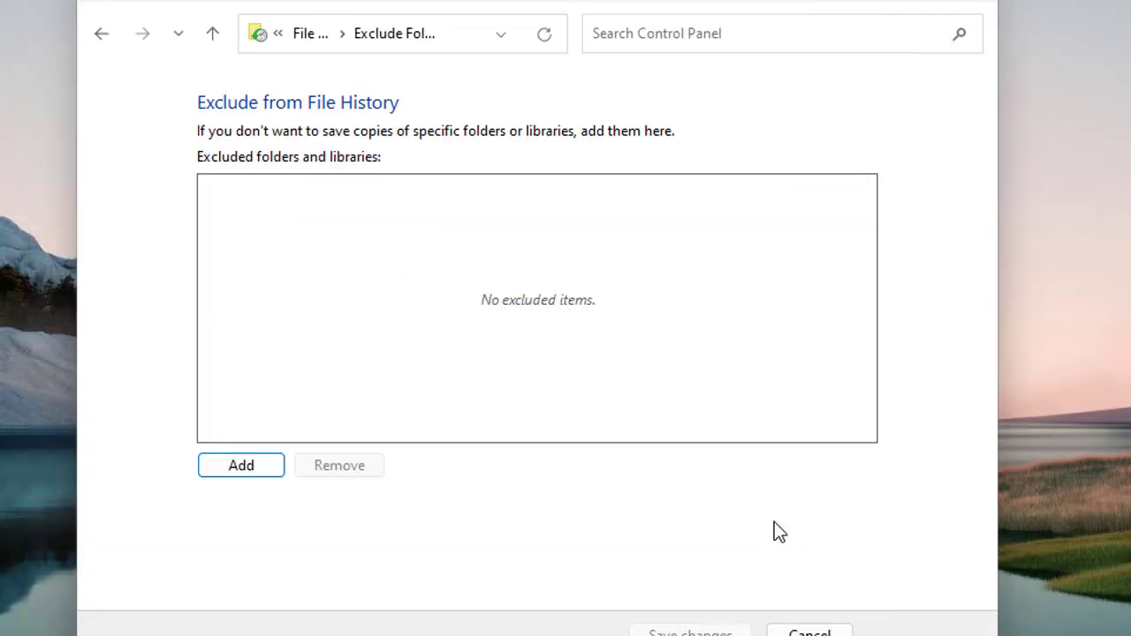
{"action": "left_click", "coordinate": [309, 33]}
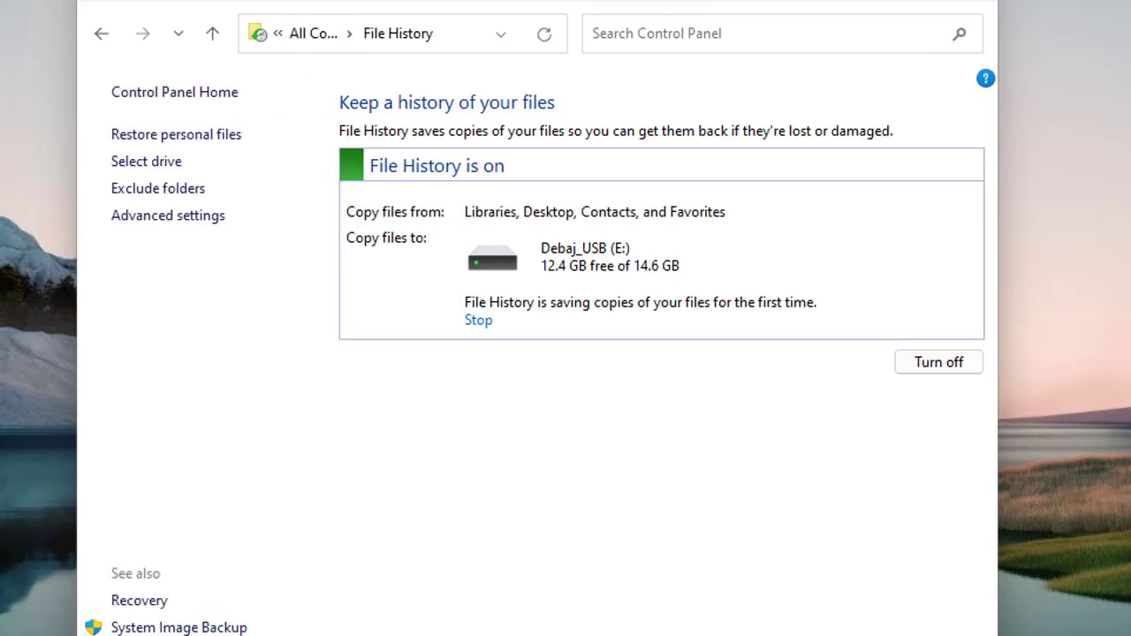
Examine the advanced settings' options for how often file copies are saved and how long saved versions are kept.
{"action": "left_click", "coordinate": [141, 222]}
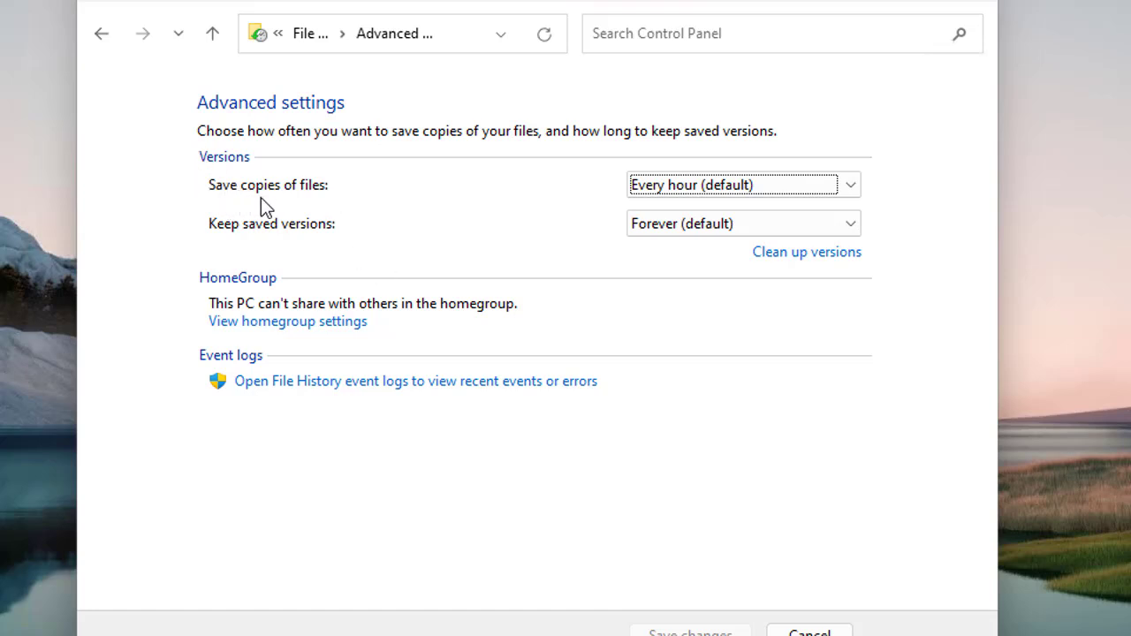
{"action": "left_click", "coordinate": [854, 188]}
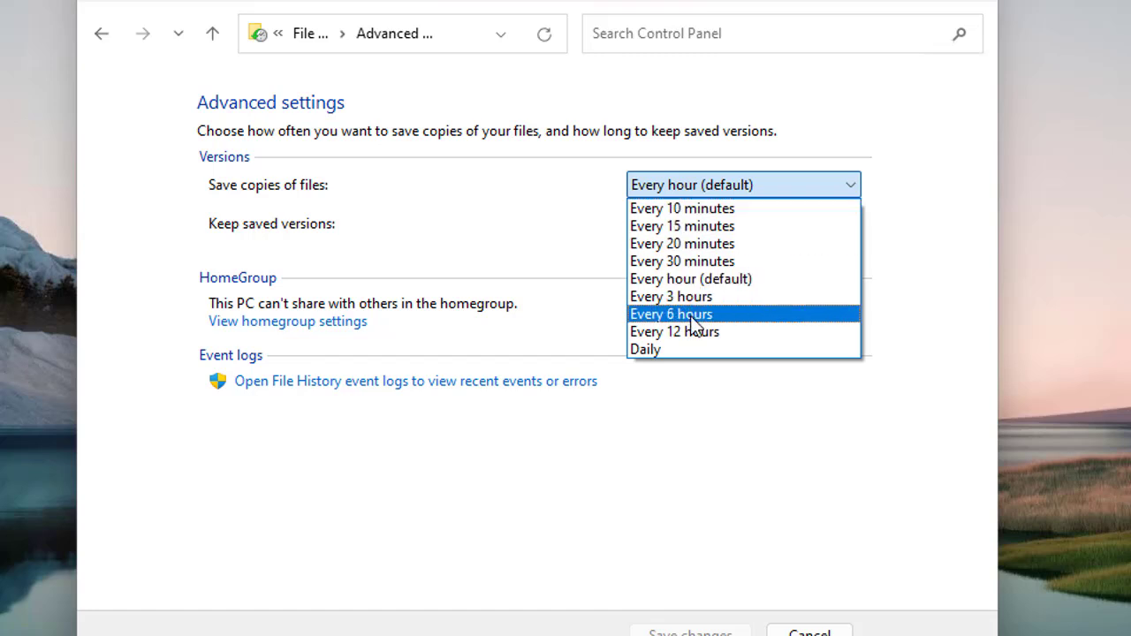
{"action": "key", "text": "Up"}
{"action": "key", "text": "Up"}
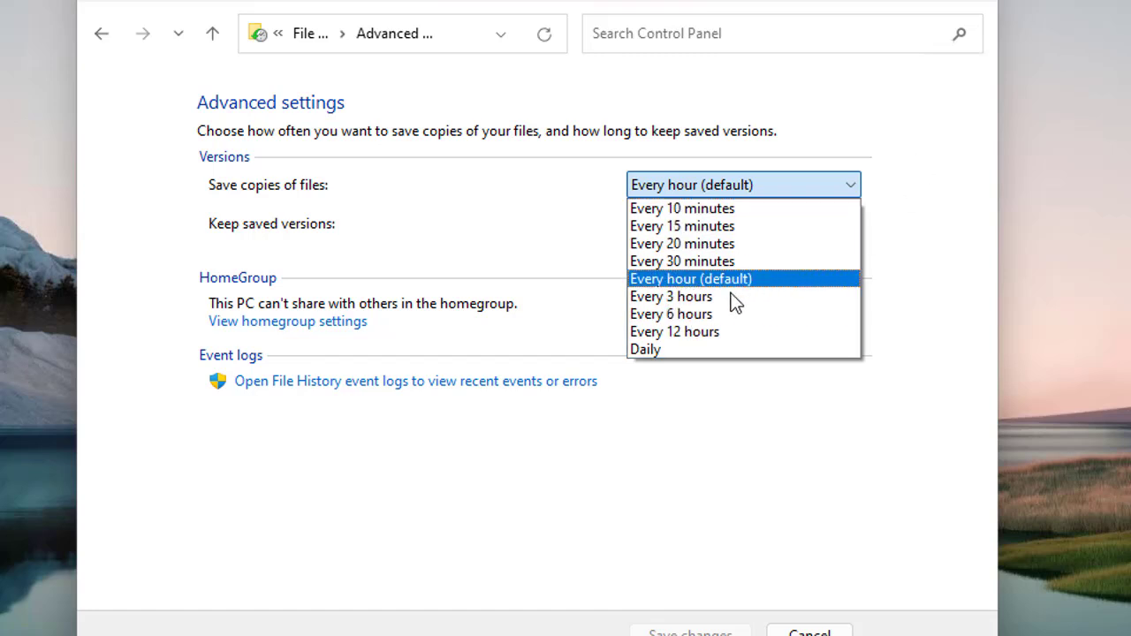
{"action": "left_click", "coordinate": [684, 428]}
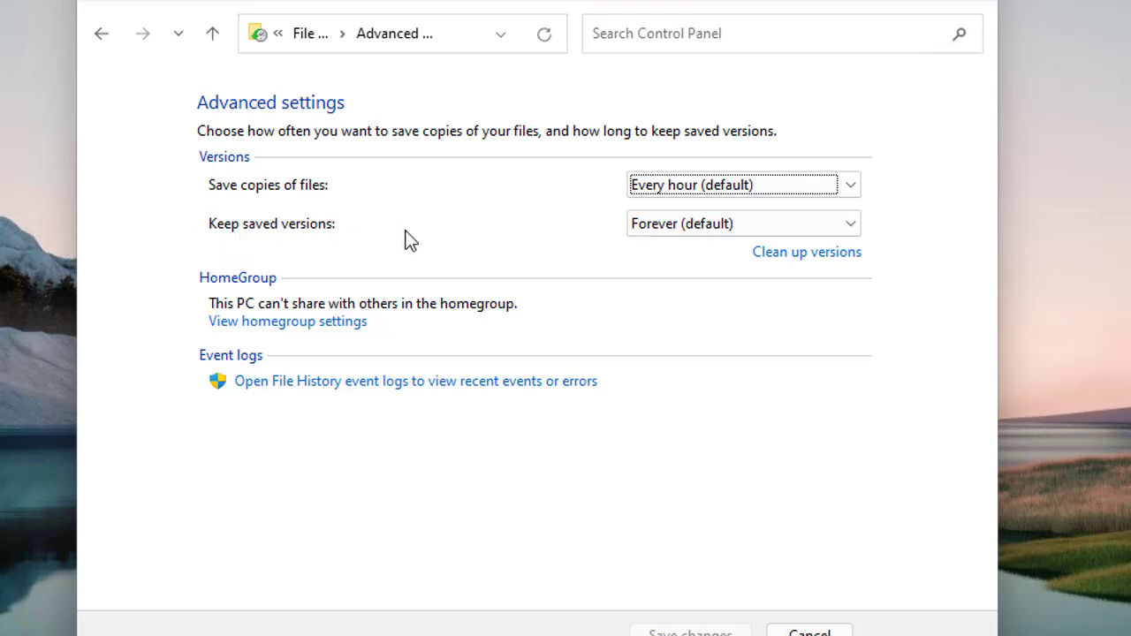
{"action": "left_click", "coordinate": [783, 225]}
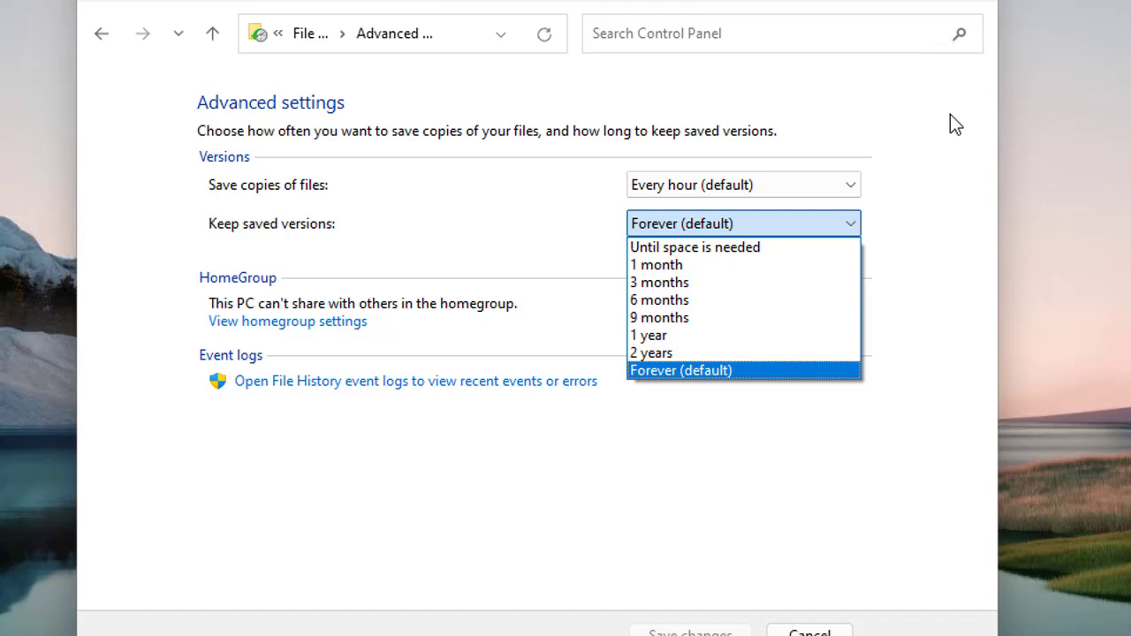
{"action": "left_click", "coordinate": [583, 502]}
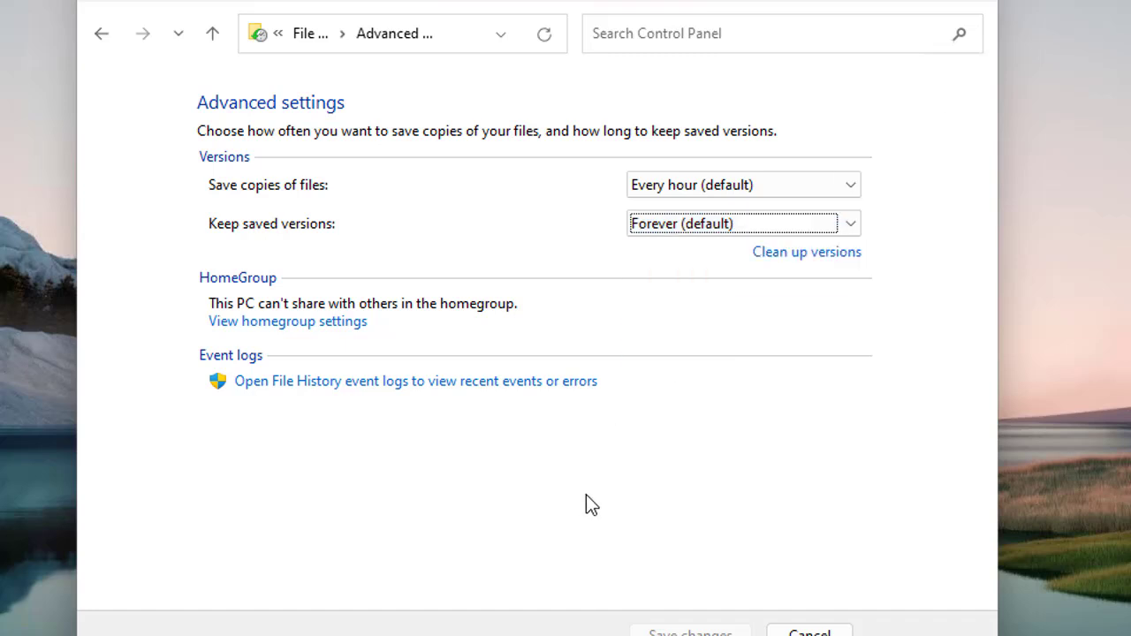